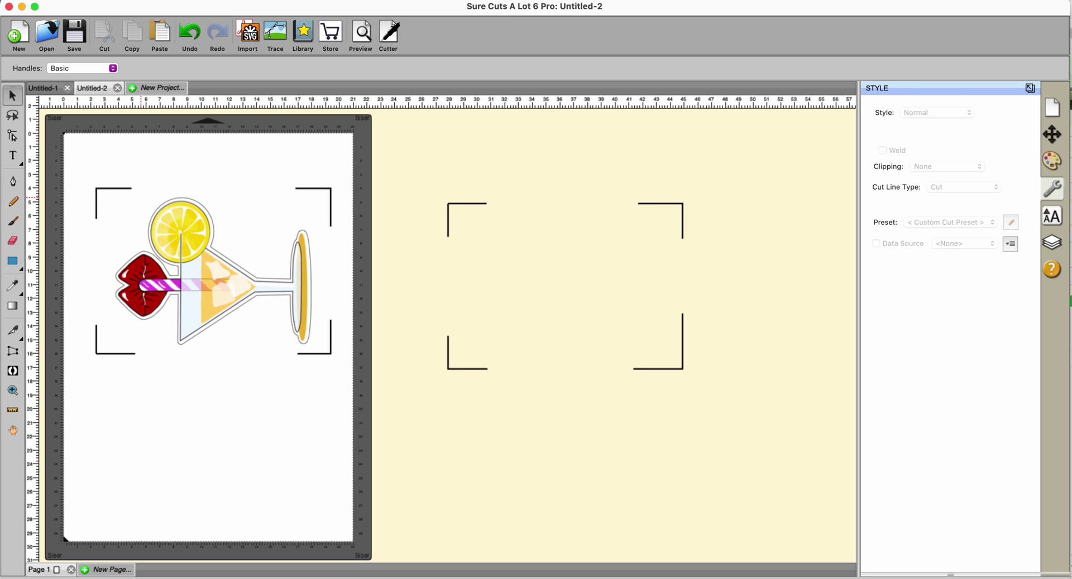
- Select the cocktail graphic on the Untitled-2 page
{"action": "left_click", "coordinate": [188, 225]}
- Remove the spare corner brackets to the right of the mat
{"action": "left_click", "coordinate": [19, 244]}
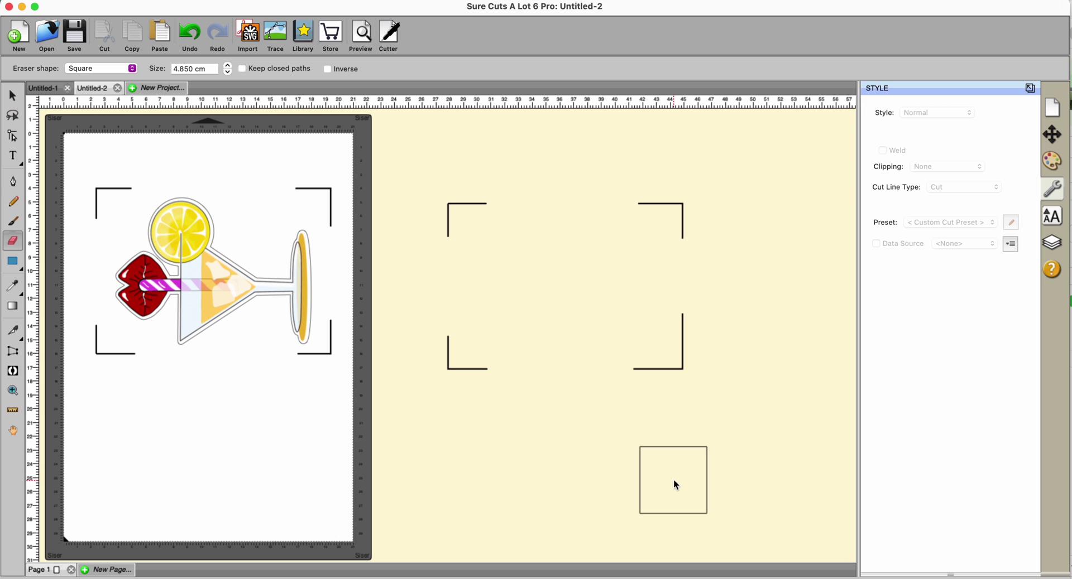
{"action": "left_click", "coordinate": [13, 96]}
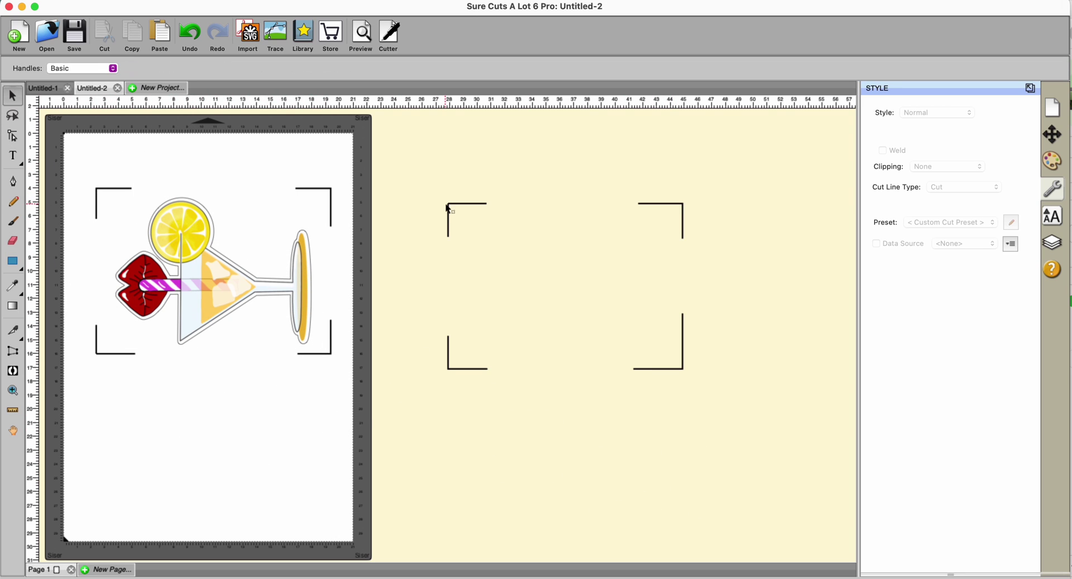
{"action": "left_click_drag", "start_coordinate": [413, 178], "coordinate": [752, 485]}
{"action": "key", "text": "Delete"}
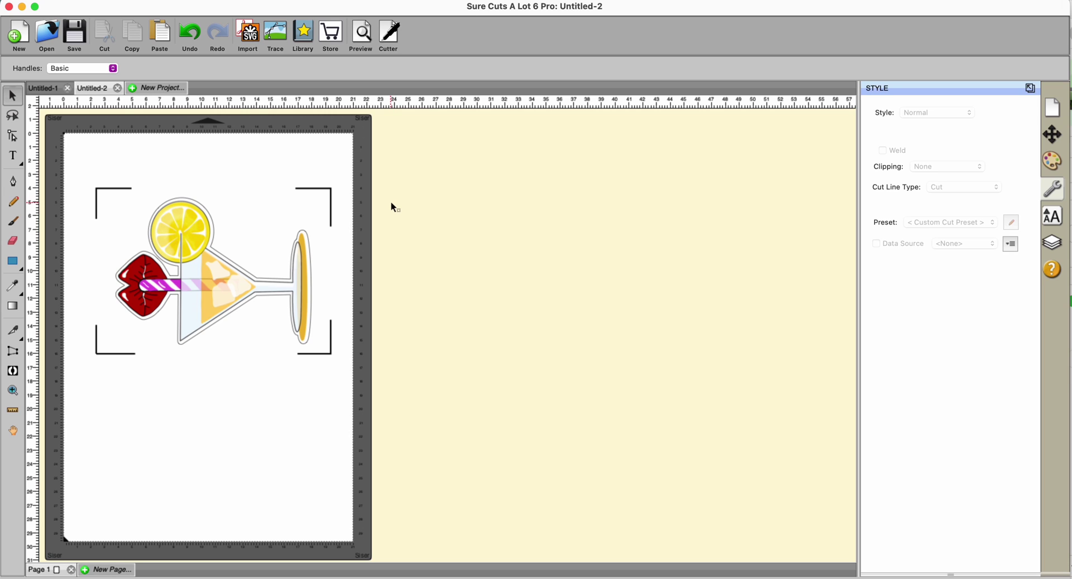
- Set the cocktail design's cut line type to Cut
{"action": "left_click", "coordinate": [334, 206]}
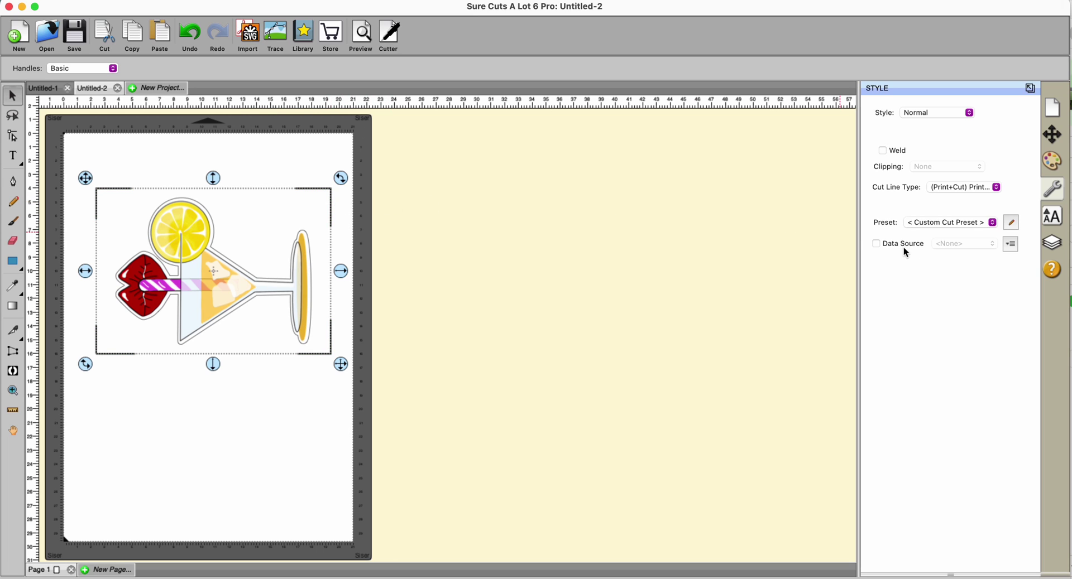
{"action": "left_click", "coordinate": [533, 267]}
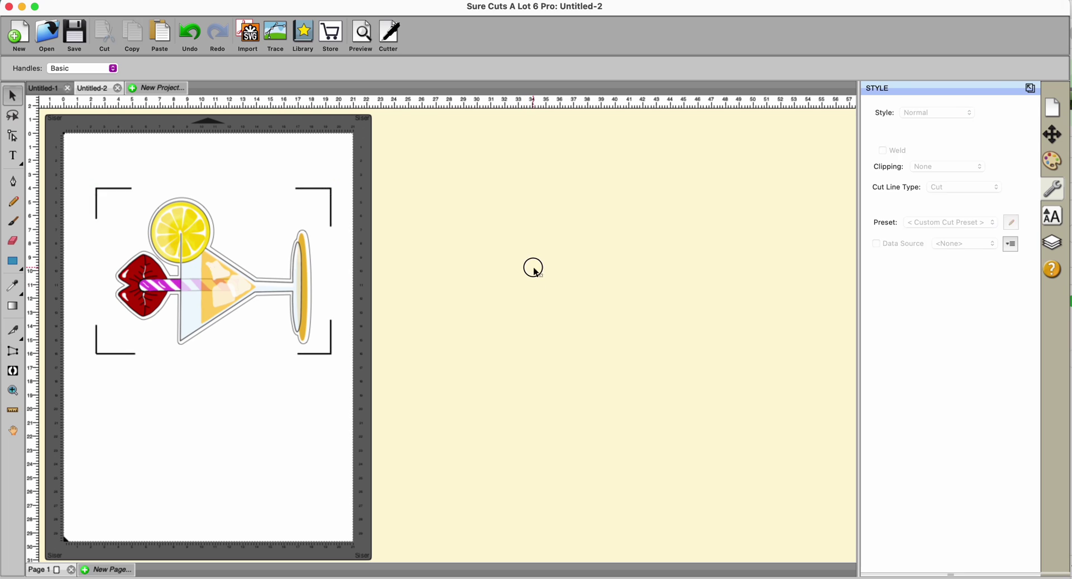
{"action": "left_click", "coordinate": [335, 209]}
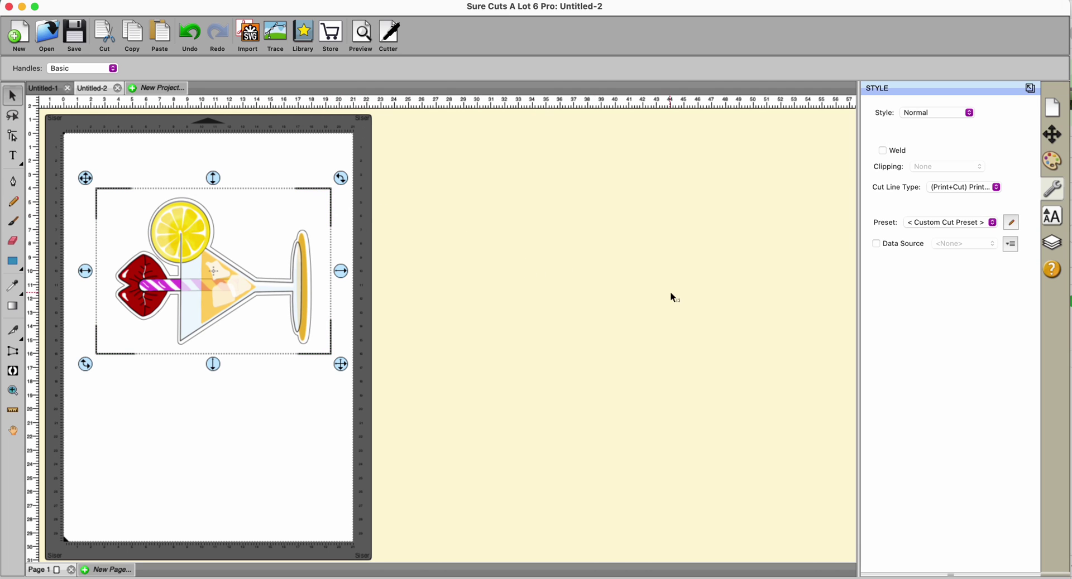
{"action": "left_click", "coordinate": [997, 188]}
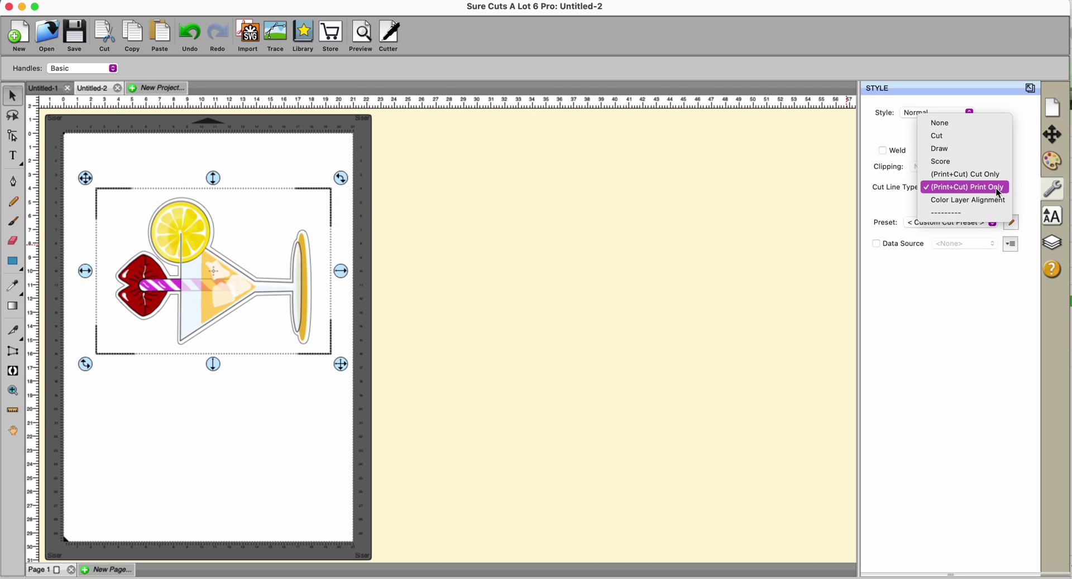
{"action": "left_click", "coordinate": [957, 136]}
- Marquee-select everything in the design on the page
{"action": "left_click", "coordinate": [529, 270]}
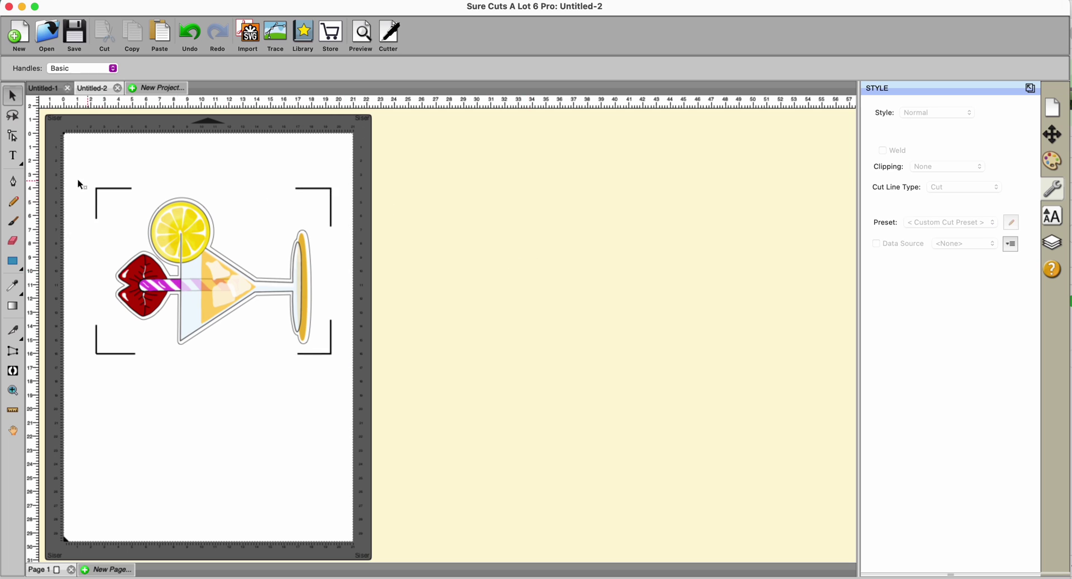
{"action": "left_click", "coordinate": [61, 169]}
{"action": "left_click_drag", "start_coordinate": [61, 169], "coordinate": [418, 410]}
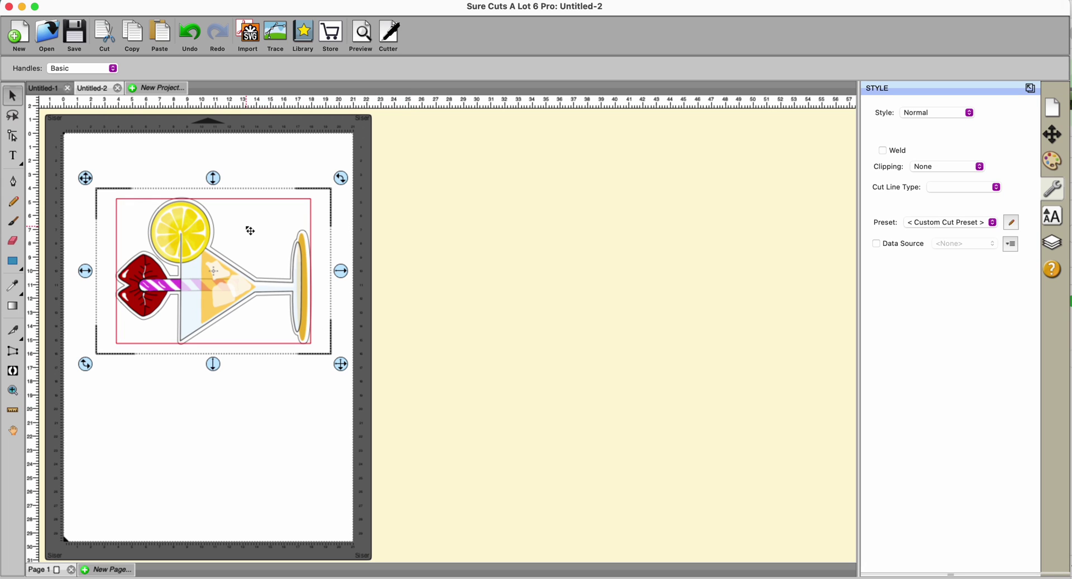
- Export the selection as drink.svg to the Desktop at 96 DPI
{"action": "left_click", "coordinate": [140, 1]}
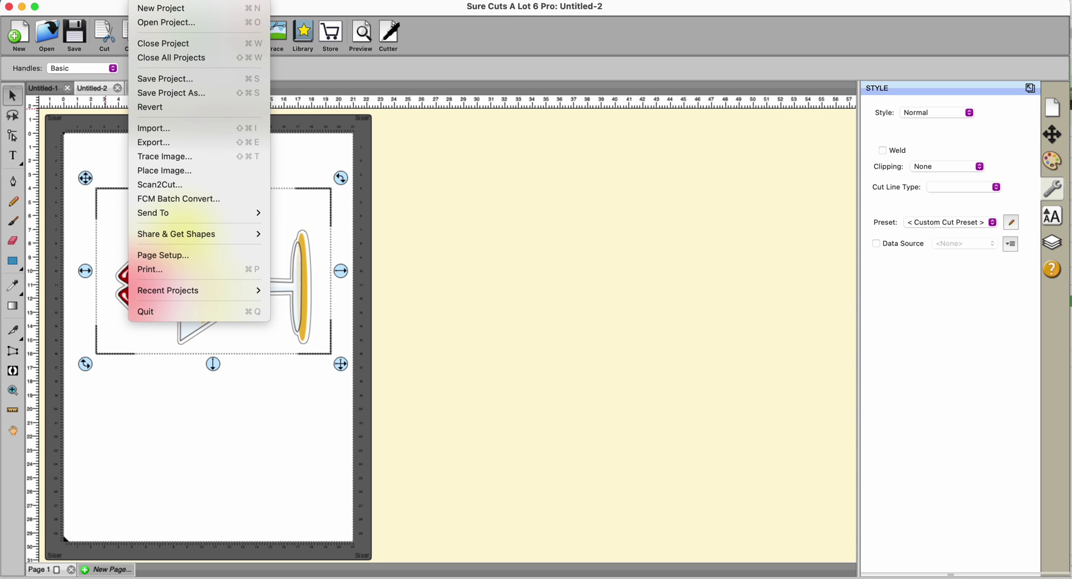
{"action": "left_click", "coordinate": [144, 142]}
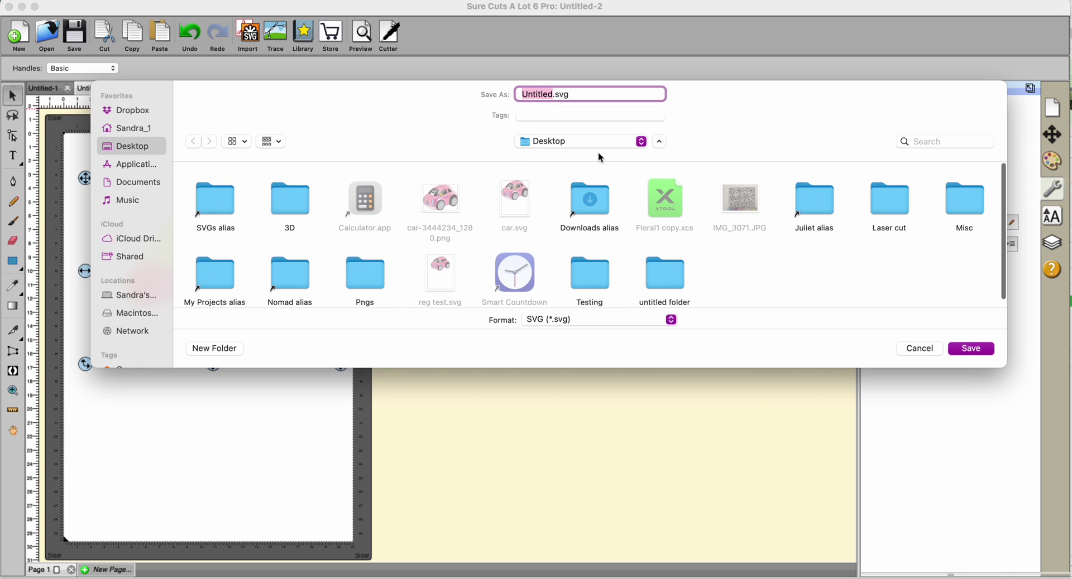
{"action": "type", "text": "drink"}
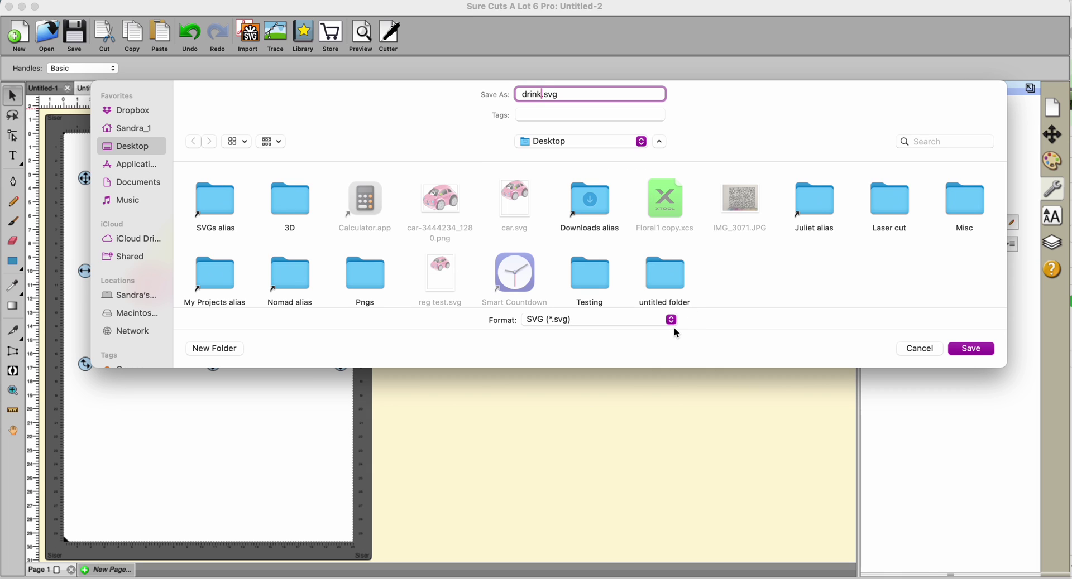
{"action": "left_click", "coordinate": [976, 350]}
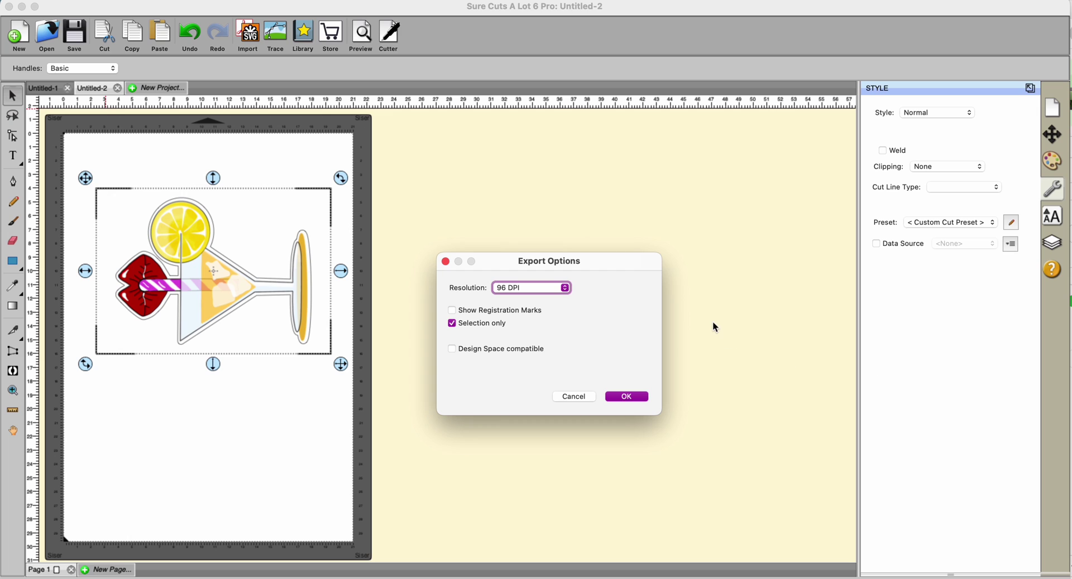
{"action": "left_click", "coordinate": [616, 398]}
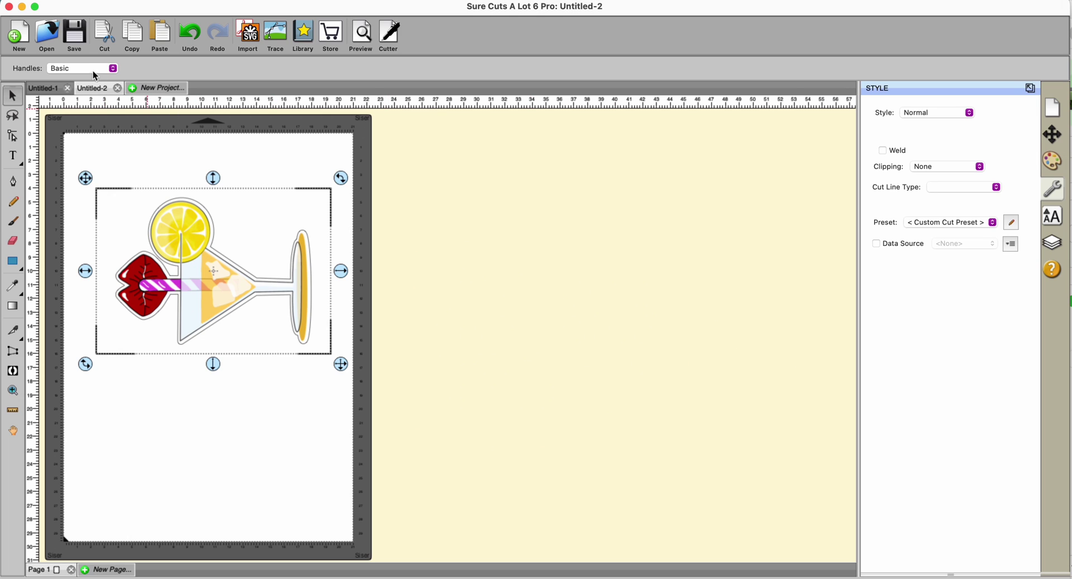
- Bring drink.svg from the Desktop into xTool and centre the cocktail artwork on the canvas
{"action": "left_click", "coordinate": [23, 7]}
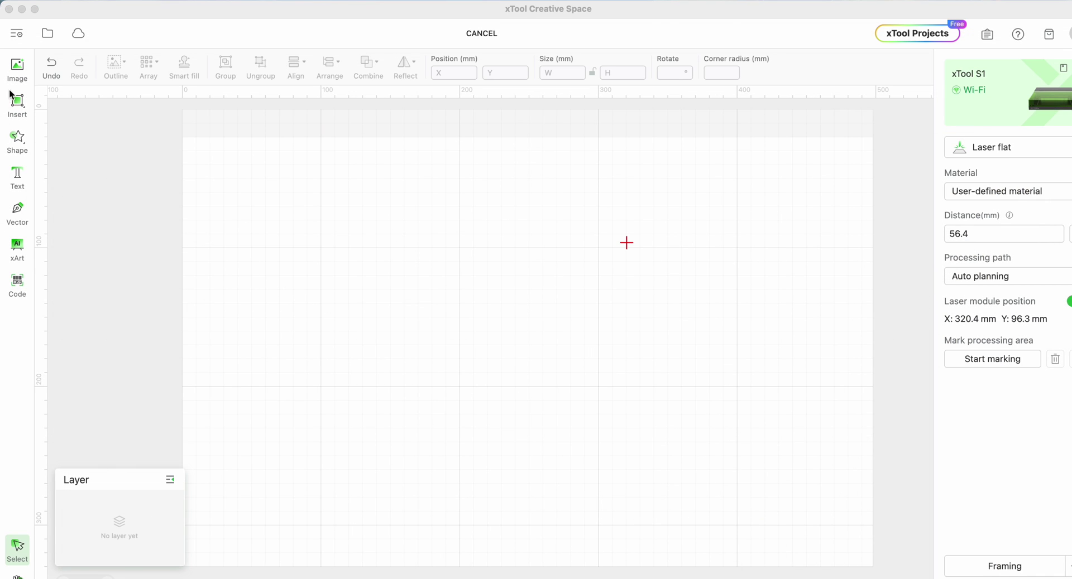
{"action": "left_click", "coordinate": [19, 66]}
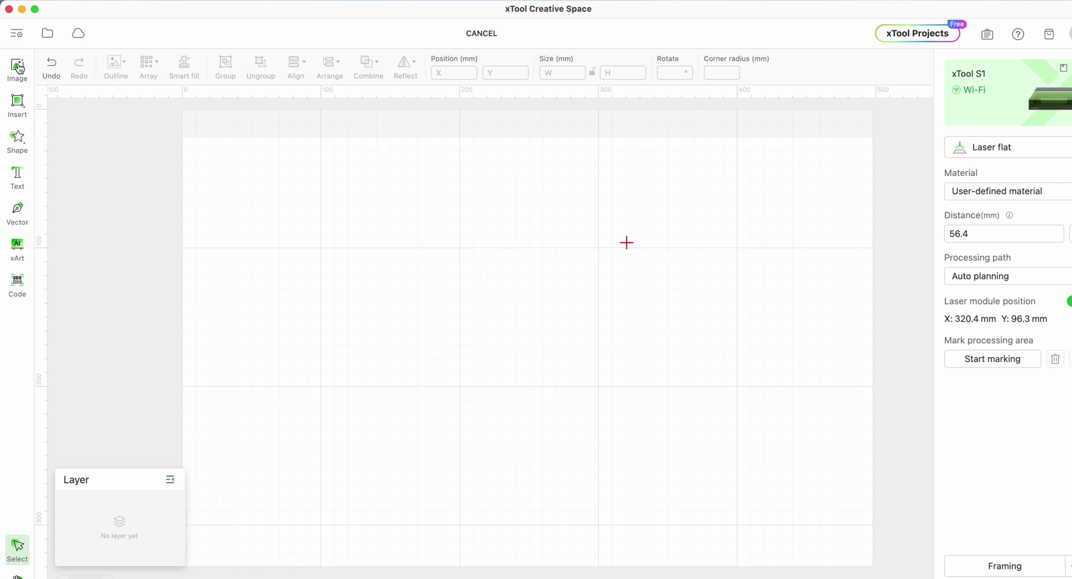
{"action": "left_click", "coordinate": [19, 66]}
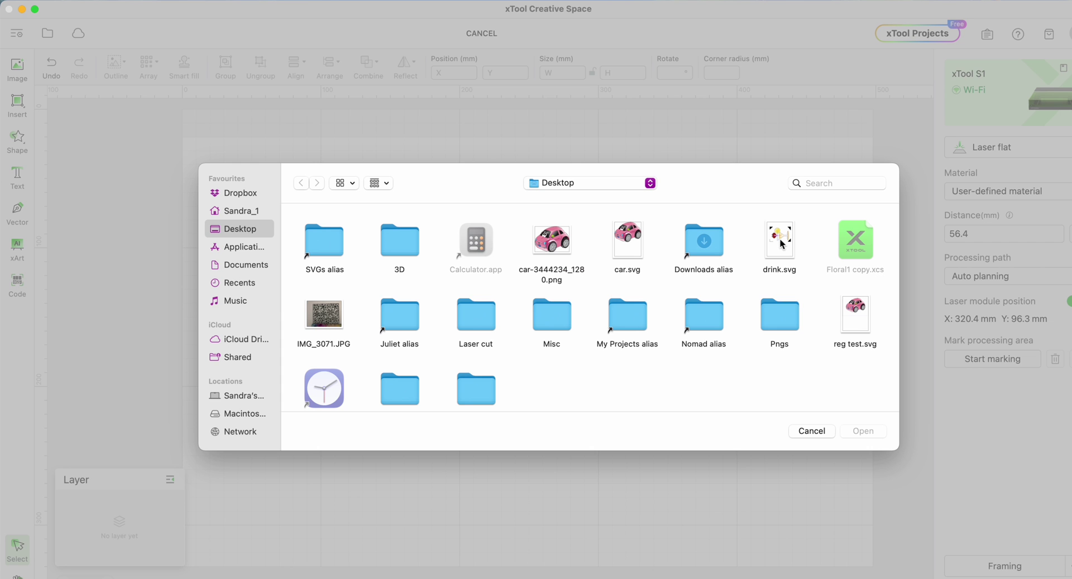
{"action": "double_click", "coordinate": [782, 243]}
{"action": "left_click_drag", "start_coordinate": [423, 237], "coordinate": [611, 408]}
{"action": "left_click", "coordinate": [708, 409]}
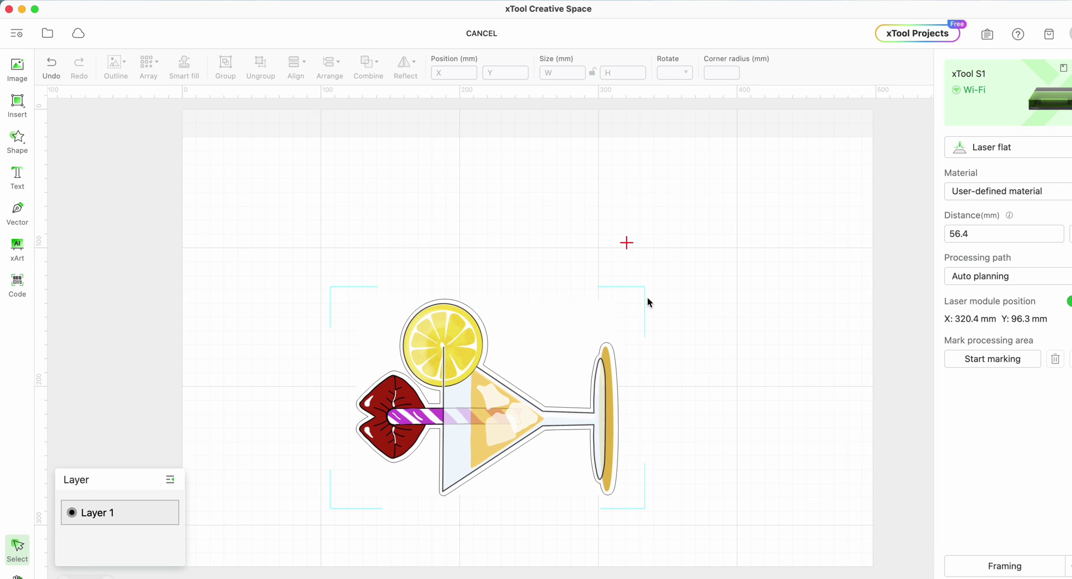
- Set the cocktail artwork's width to 170 mm with proportions locked, about 170 × 120 mm
{"action": "left_click_drag", "start_coordinate": [277, 245], "coordinate": [689, 541]}
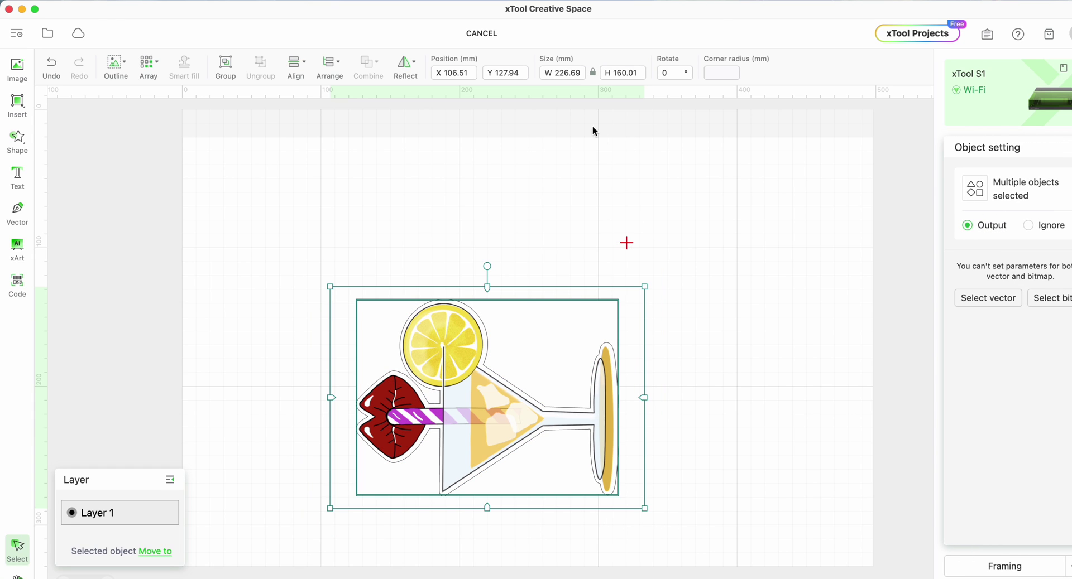
{"action": "left_click", "coordinate": [568, 73]}
{"action": "left_click", "coordinate": [549, 72]}
{"action": "left_click", "coordinate": [572, 72], "text": "shift"}
{"action": "type", "text": "1"}
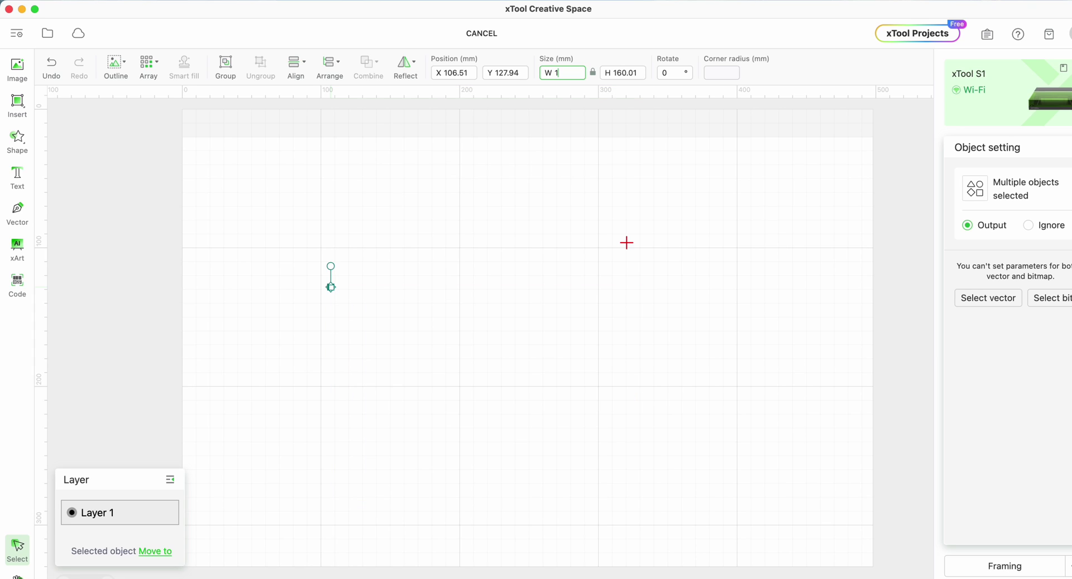
{"action": "type", "text": "70"}
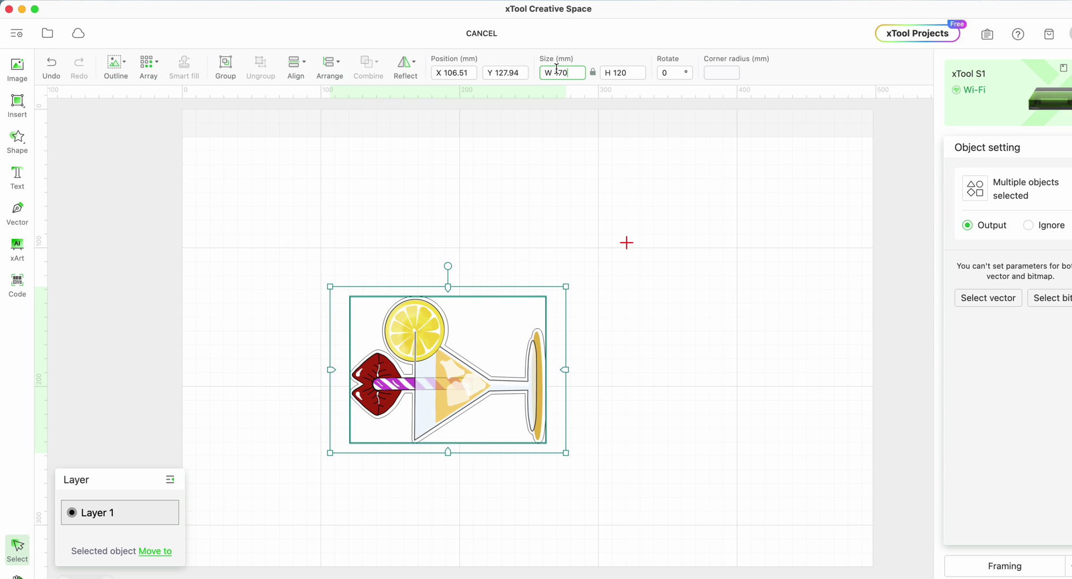
{"action": "left_click", "coordinate": [692, 326]}
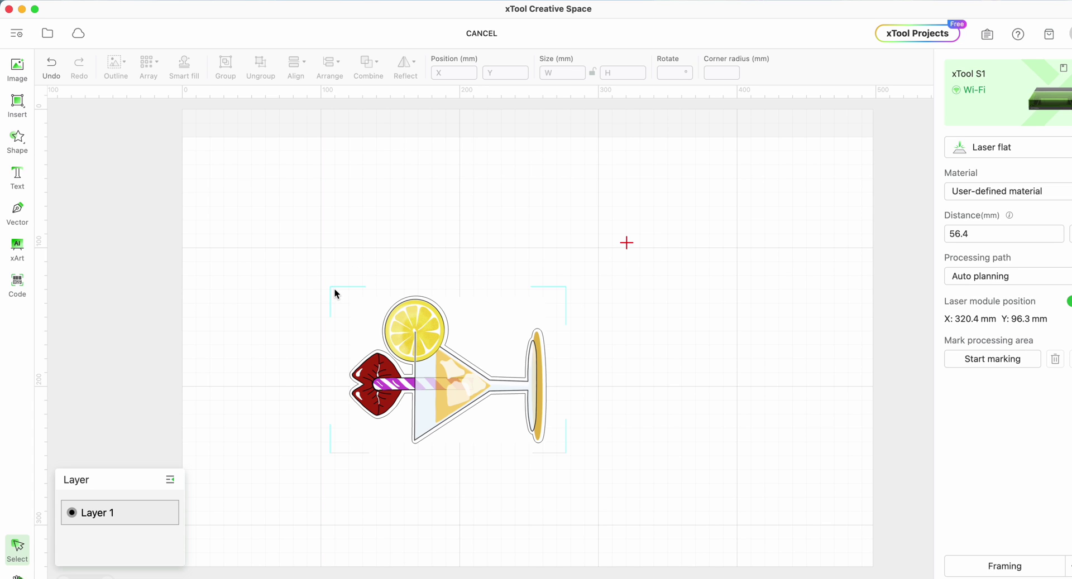
- Mark a rectangular processing area from two points on the device and confirm it
{"action": "left_click", "coordinate": [966, 360]}
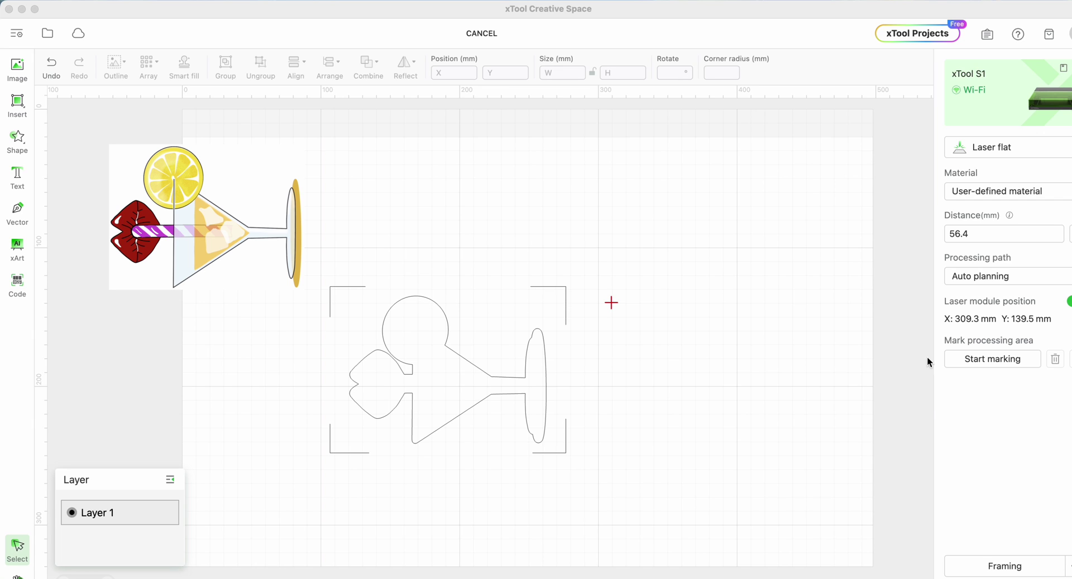
{"action": "left_click", "coordinate": [1002, 360]}
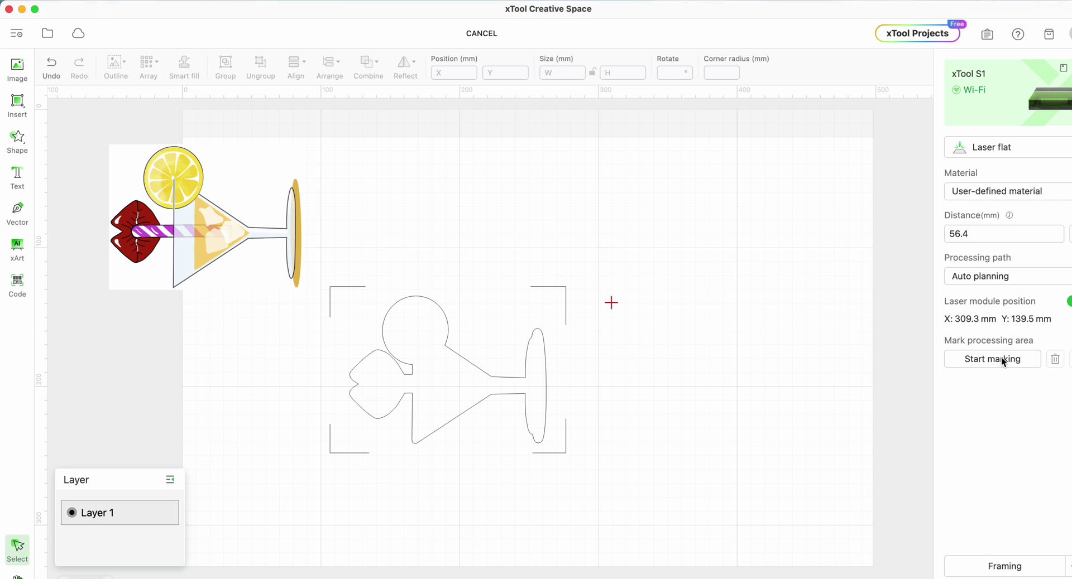
{"action": "left_click", "coordinate": [1001, 360]}
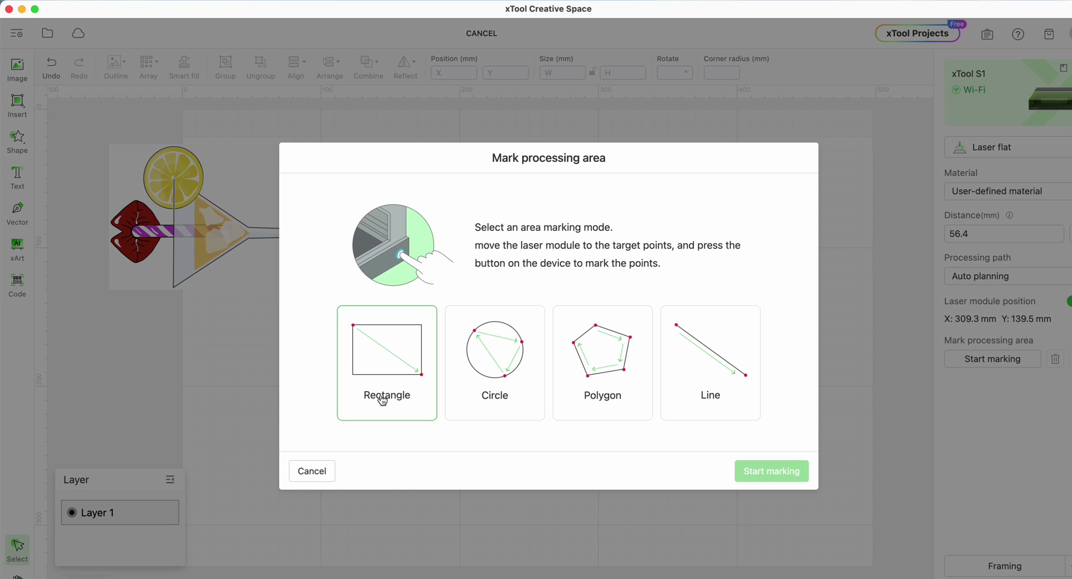
{"action": "left_click", "coordinate": [411, 358]}
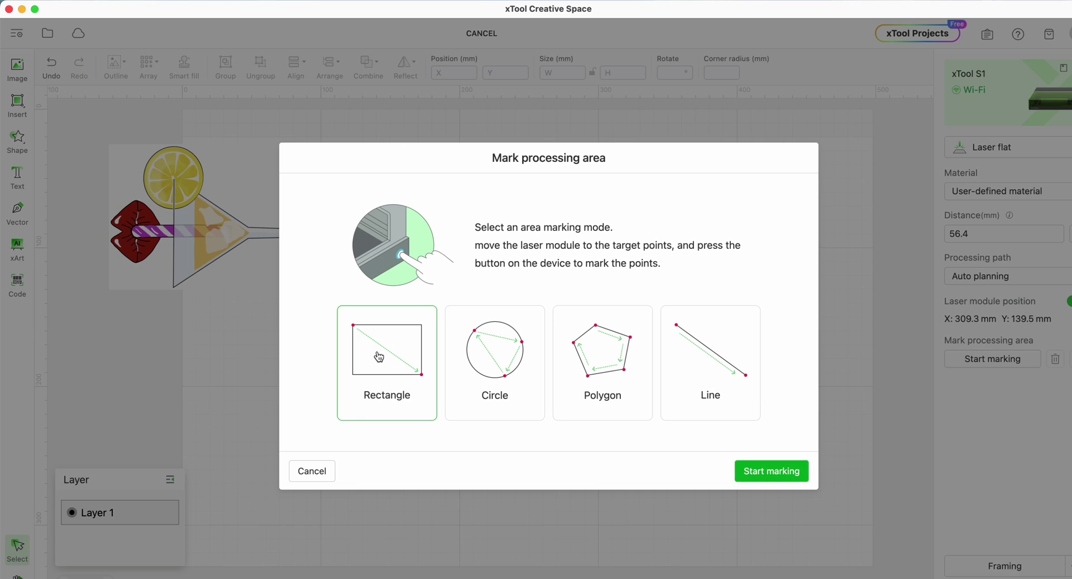
{"action": "left_click", "coordinate": [769, 472]}
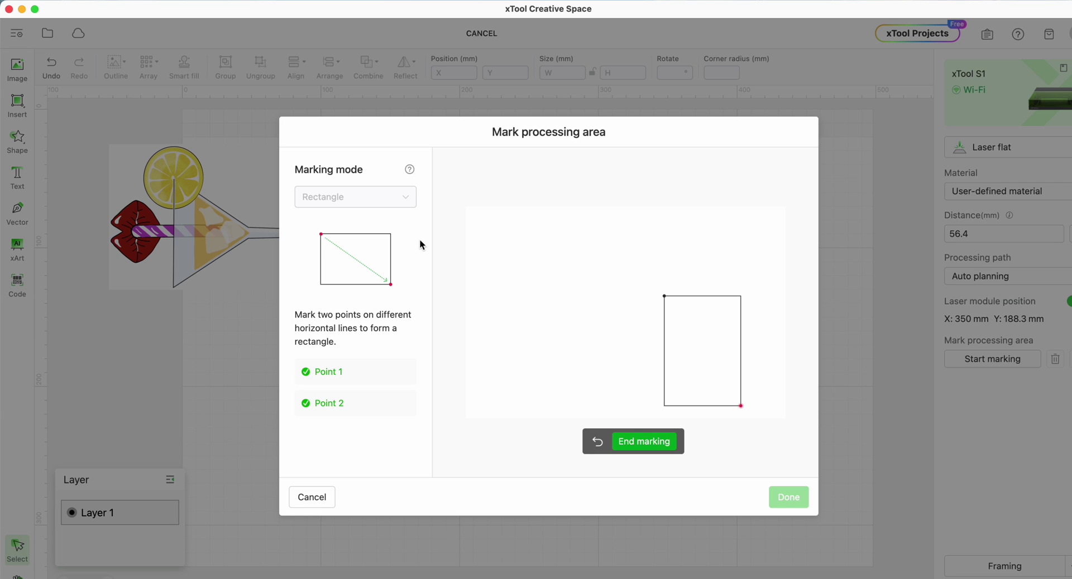
{"action": "left_click", "coordinate": [638, 443]}
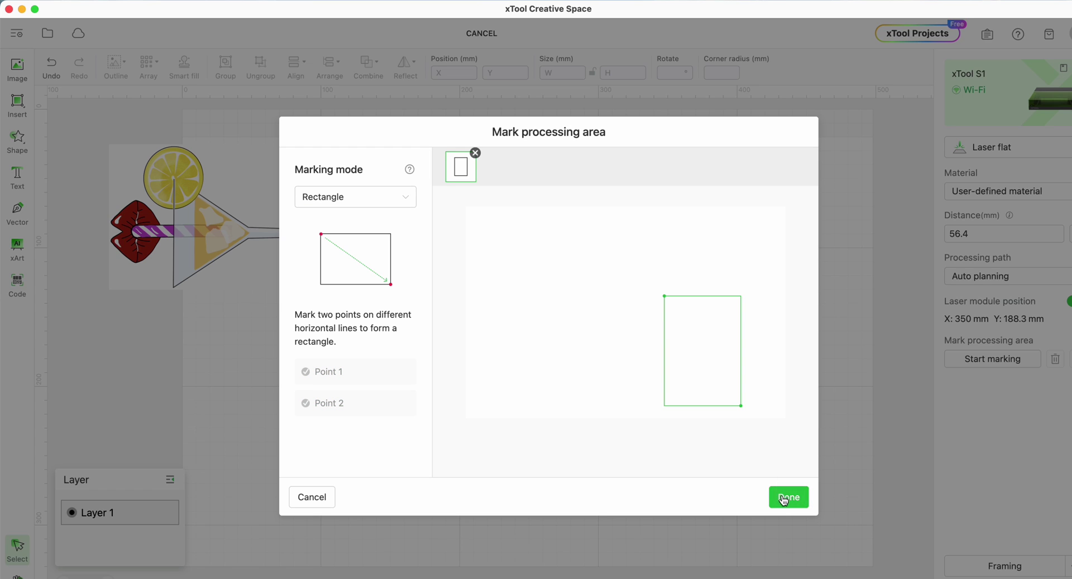
{"action": "left_click", "coordinate": [784, 498]}
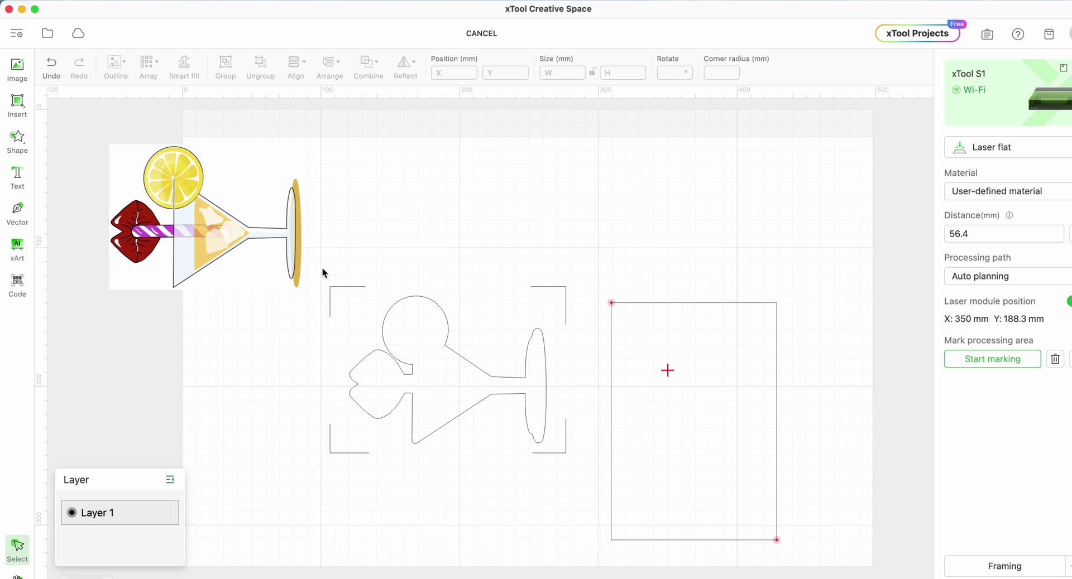
- Rotate the glass outline 90° and drag it over the marked rectangle
{"action": "left_click_drag", "start_coordinate": [310, 267], "coordinate": [574, 478]}
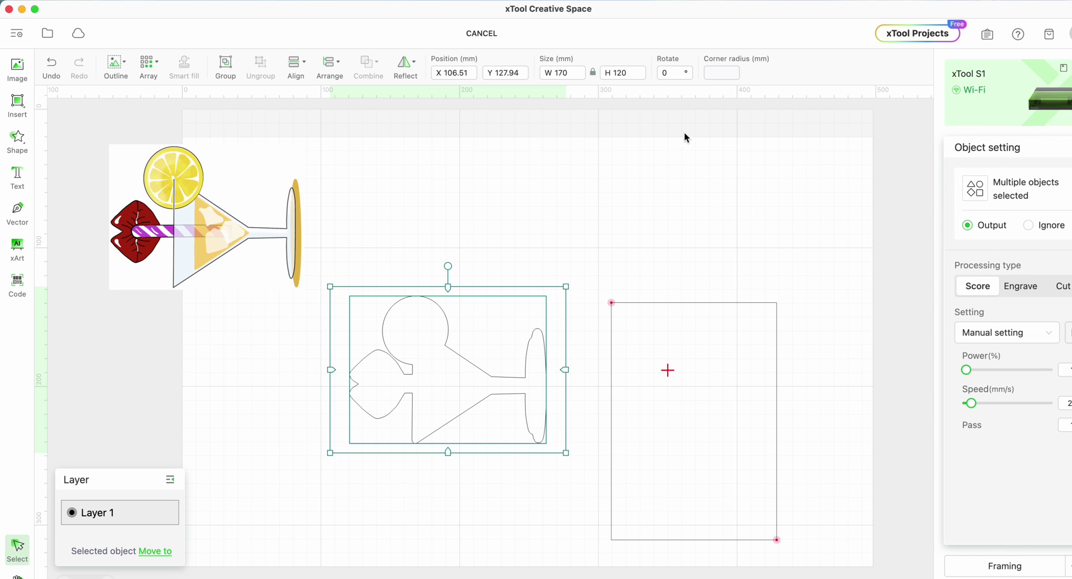
{"action": "left_click", "coordinate": [674, 73]}
{"action": "type", "text": "90"}
{"action": "key", "text": "Return"}
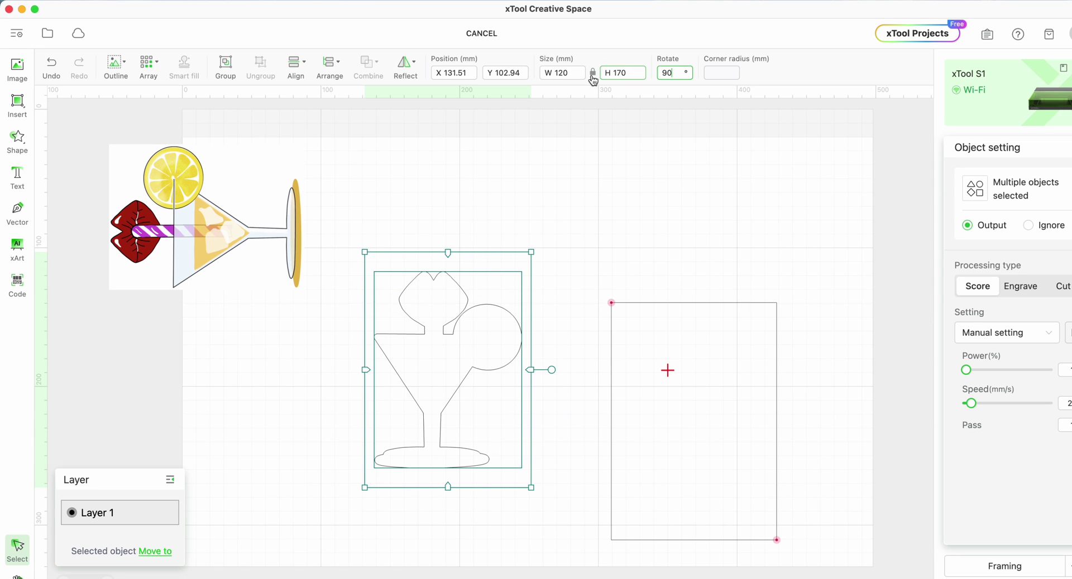
{"action": "left_click_drag", "start_coordinate": [459, 325], "coordinate": [704, 378]}
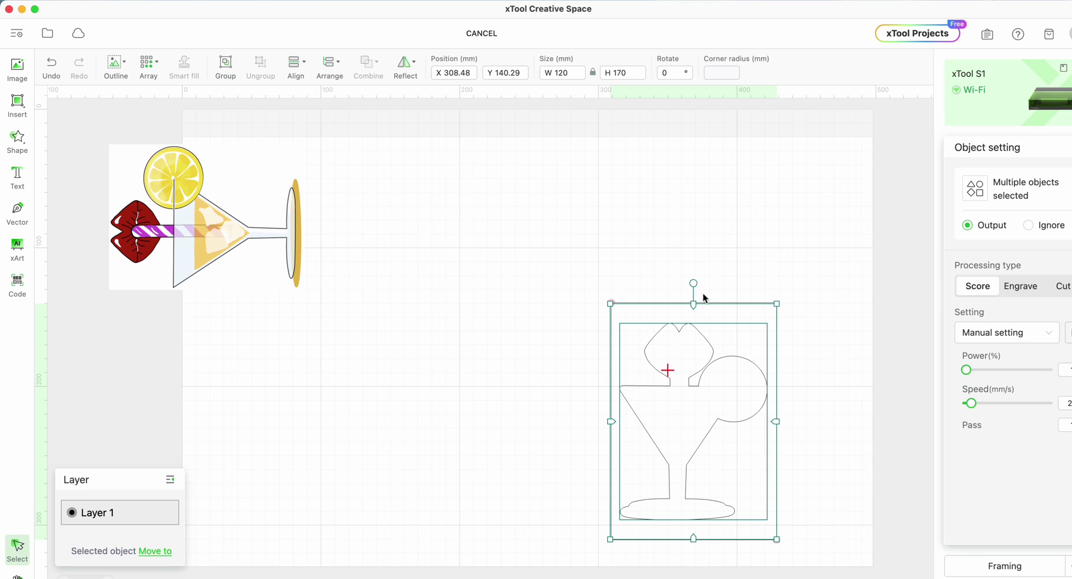
- Switch the glass outline's object setting to Ignore, then reselect the outline
{"action": "left_click", "coordinate": [669, 244]}
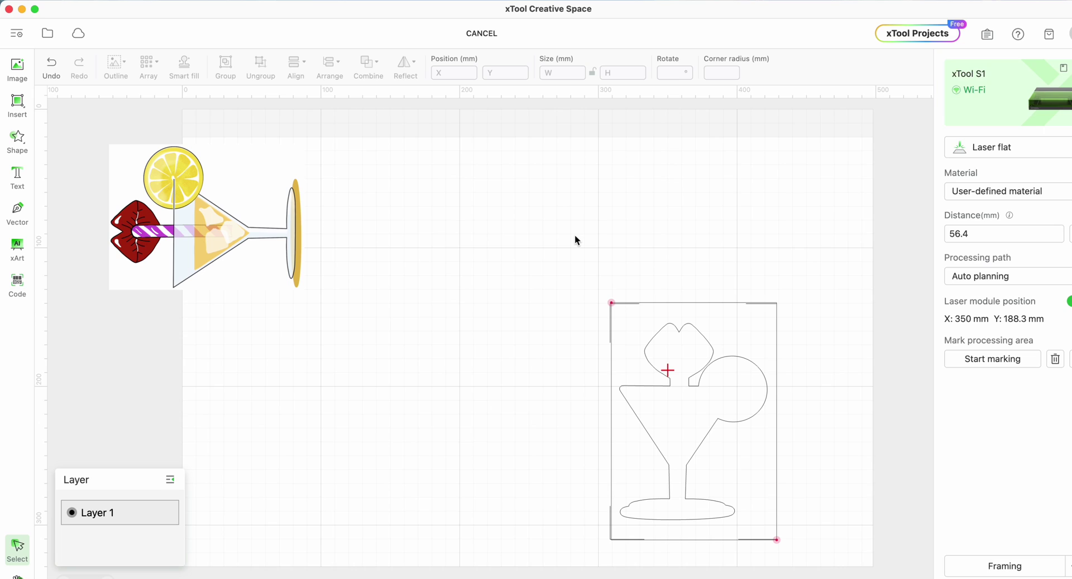
{"action": "left_click", "coordinate": [768, 304]}
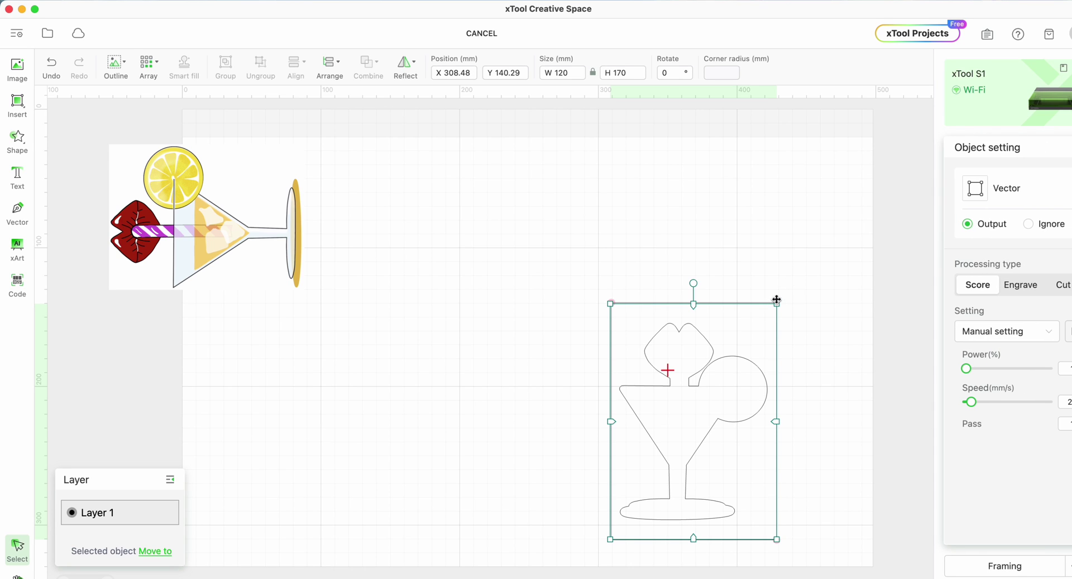
{"action": "left_click", "coordinate": [1024, 224]}
{"action": "left_click", "coordinate": [837, 301]}
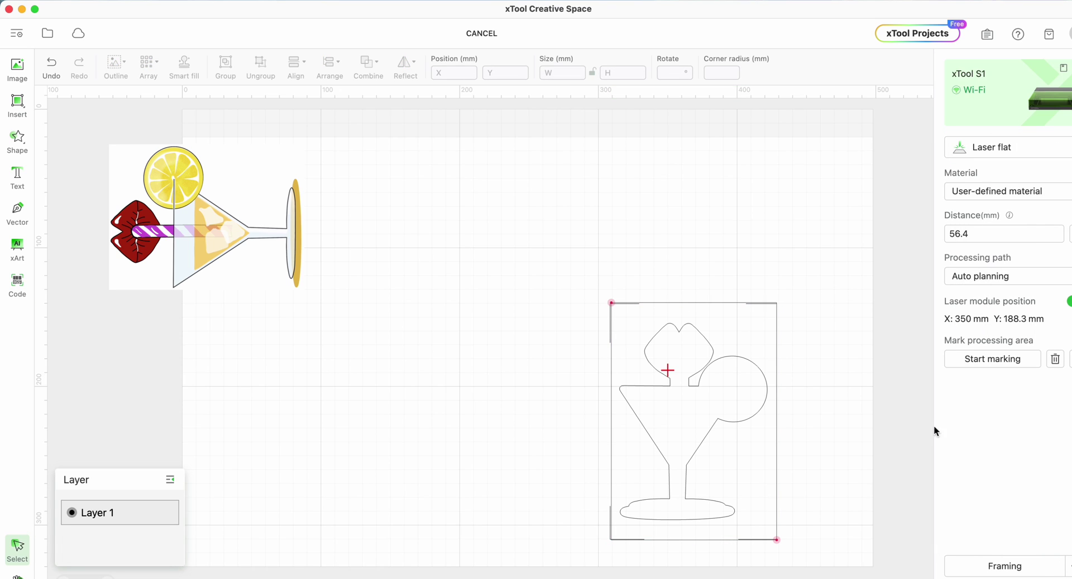
{"action": "left_click", "coordinate": [762, 406]}
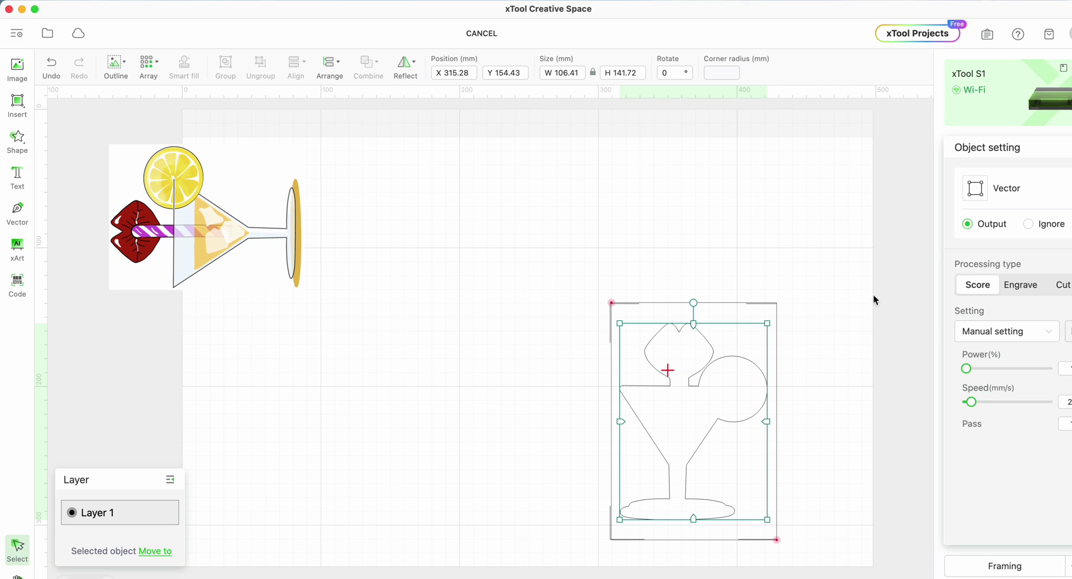
{"action": "left_click", "coordinate": [799, 332]}
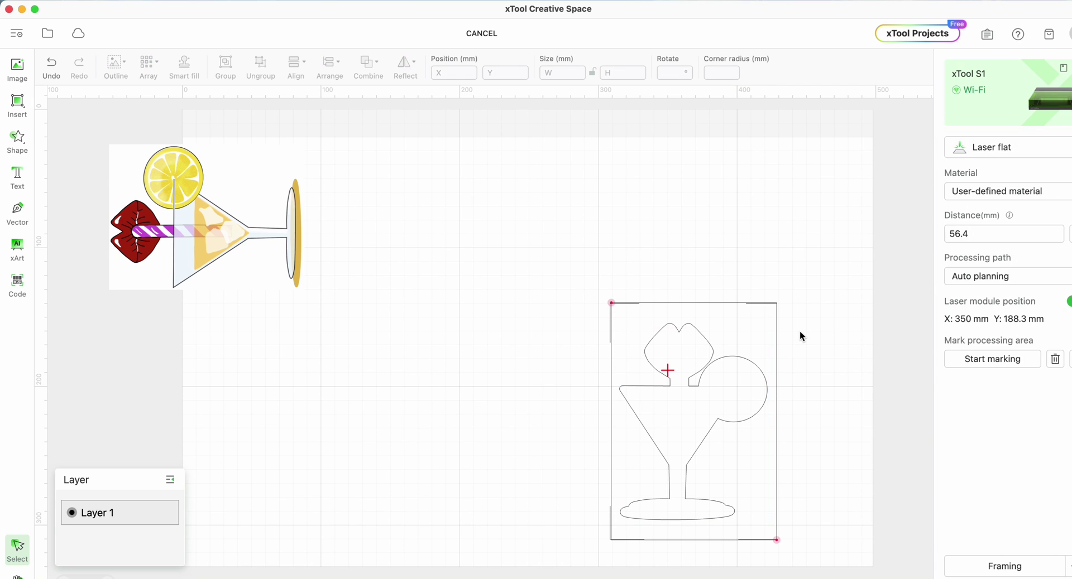
{"action": "left_click", "coordinate": [759, 372]}
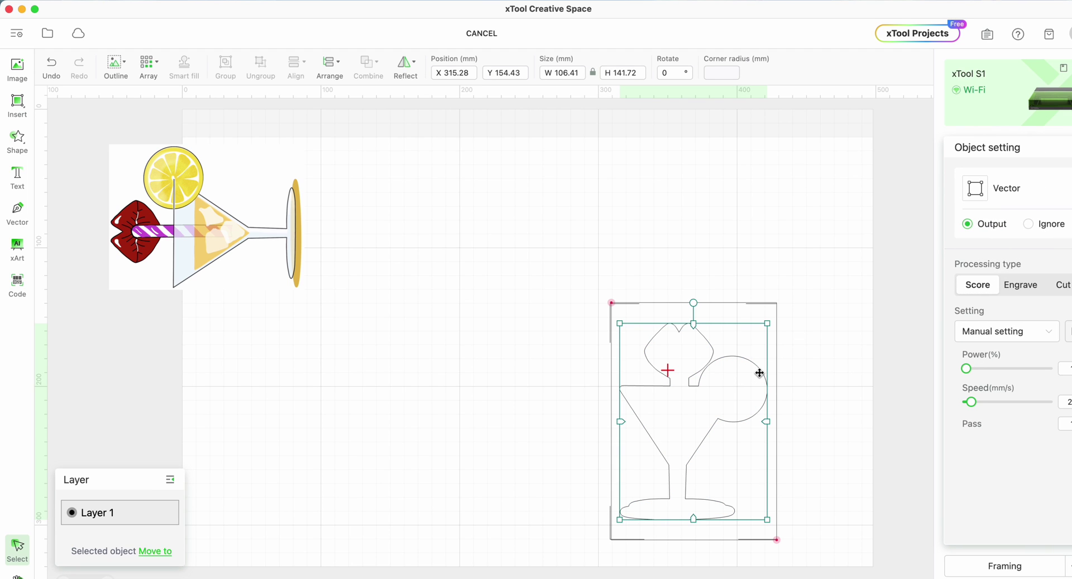